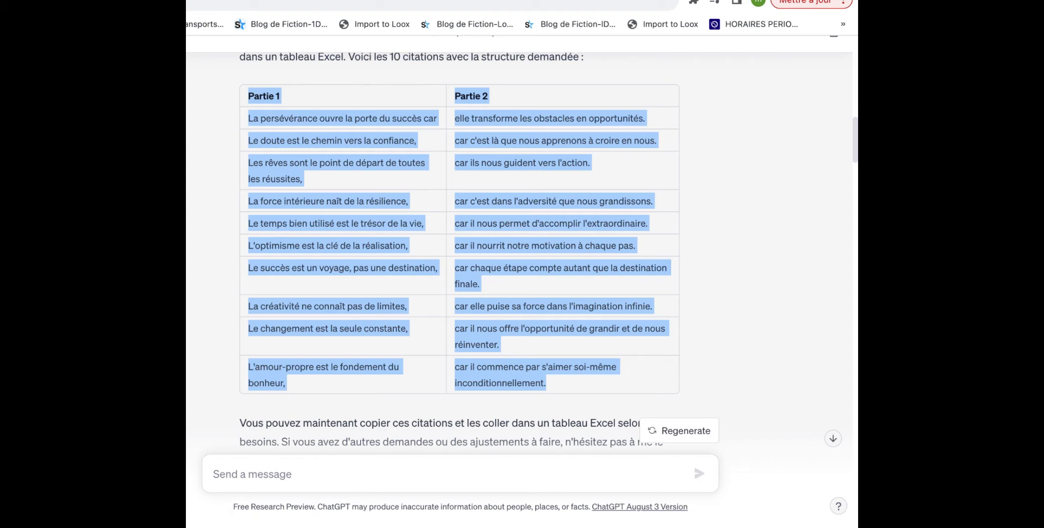
# Copy the ten quote rows starting "La confiance en soi est le trésor le plus précieux" from ChatGPT into the spreadsheet from cell A22.
pyautogui.scroll(-10, 331, 253)
pyautogui.scroll(-10, 331, 254)
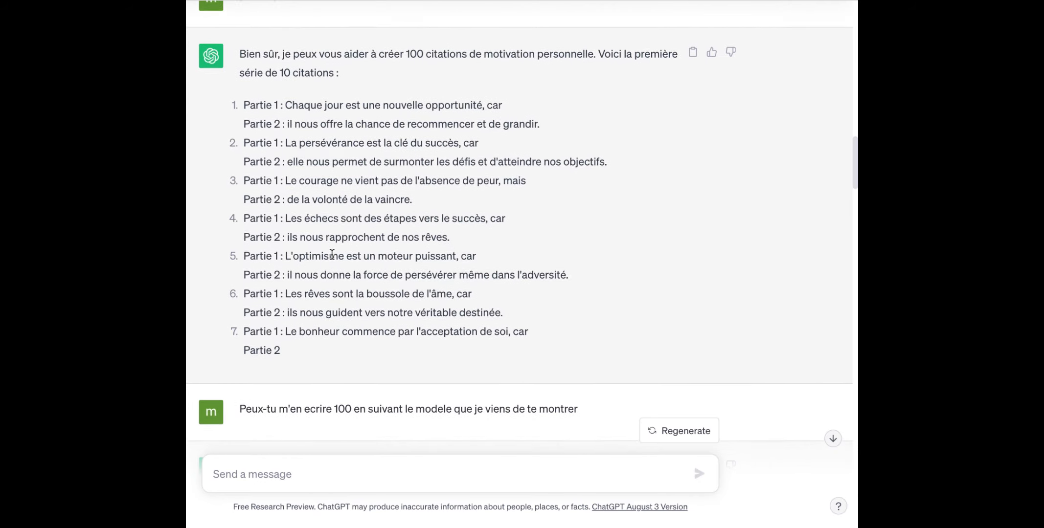
pyautogui.scroll(-10, 331, 253)
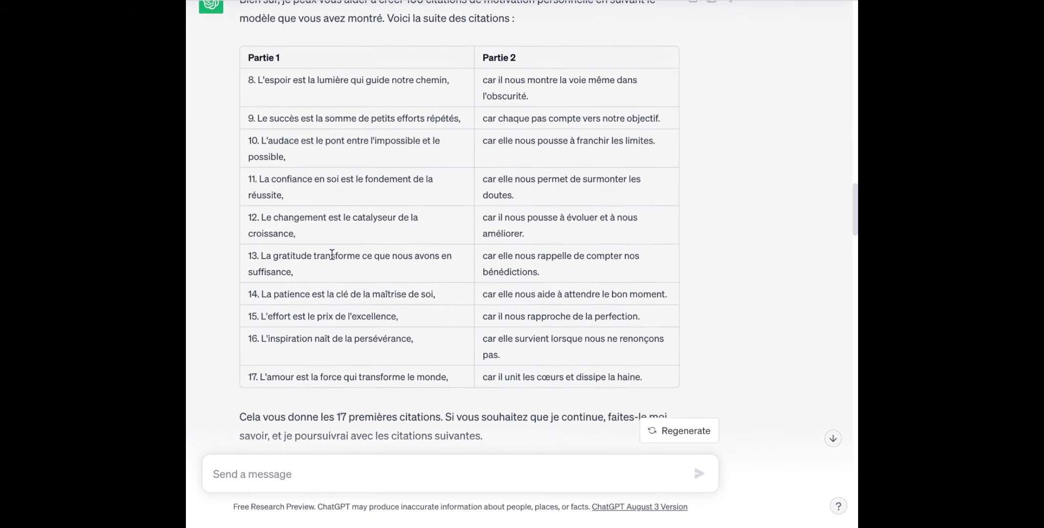
pyautogui.moveTo(247, 102); pyautogui.dragTo(586, 406)
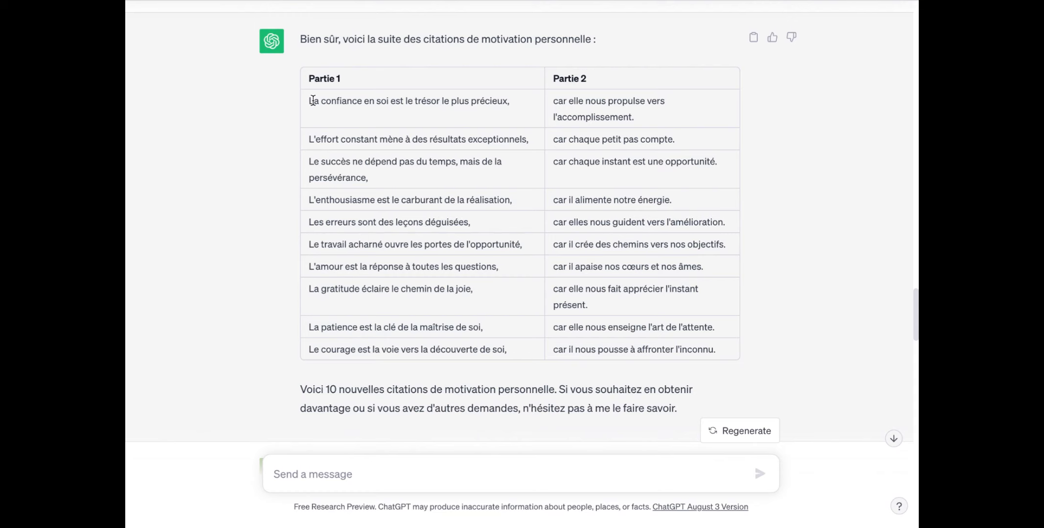
pyautogui.moveTo(319, 100); pyautogui.dragTo(720, 349)
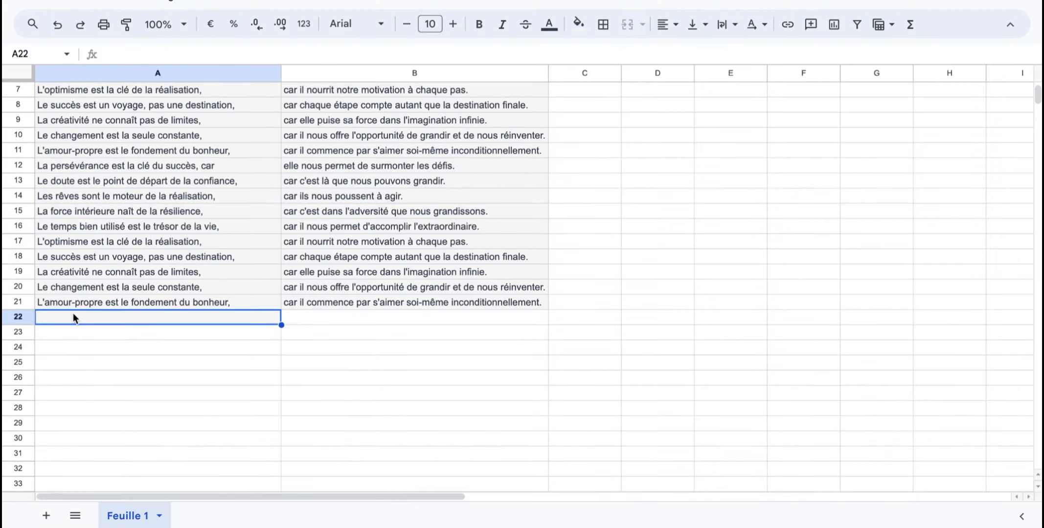
pyautogui.write("La confiance en soi est le trésor le plus précieux,\tcar elle nous propulse vers l'accomplissement. L'effort constant mène à des résultats exceptionnels,\tcar chaque petit pas compte. Le succès ne dépend pas du temps, mais de la persévérance,\tcar chaque instant est une opportunité. L'enthousiasme est le carburant de la réalisation,\tcar il alimente notre énergie. Les erreurs sont des leçons déguisées,\tcar elles nous guident vers l'amélioration. Le travail acharné ouvre les portes de l'opportunité,\tcar il crée des chemins vers nos objectifs. L'amour est la réponse à toutes les questions,\tcar il apaise nos cœurs et nos âmes. La gratitude éclaire le chemin de la joie,\tcar elle nous fait apprécier l'instant présent. La patience est la clé de la maîtrise de soi,\tcar elle nous enseigne l'art de l'attente. Le courage est la voie vers la découverte de soi,\tcar il nous pousse à affronter l'inconnu.")
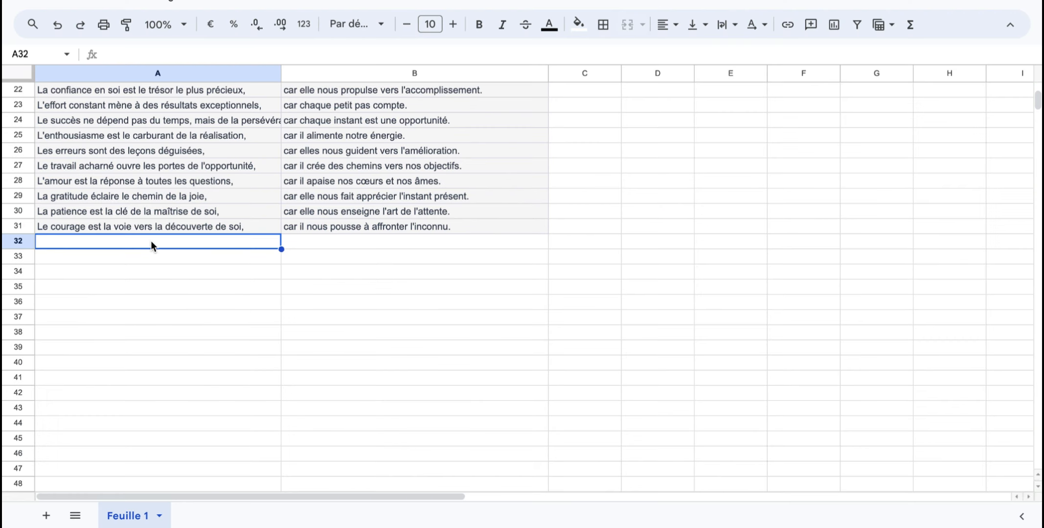
# Paste the 50 entrepreneurship quotes into the spreadsheet's two columns starting at cell A32.
pyautogui.hotkey('ctrl', 'v')
pyautogui.scroll(-7, 150, 241)
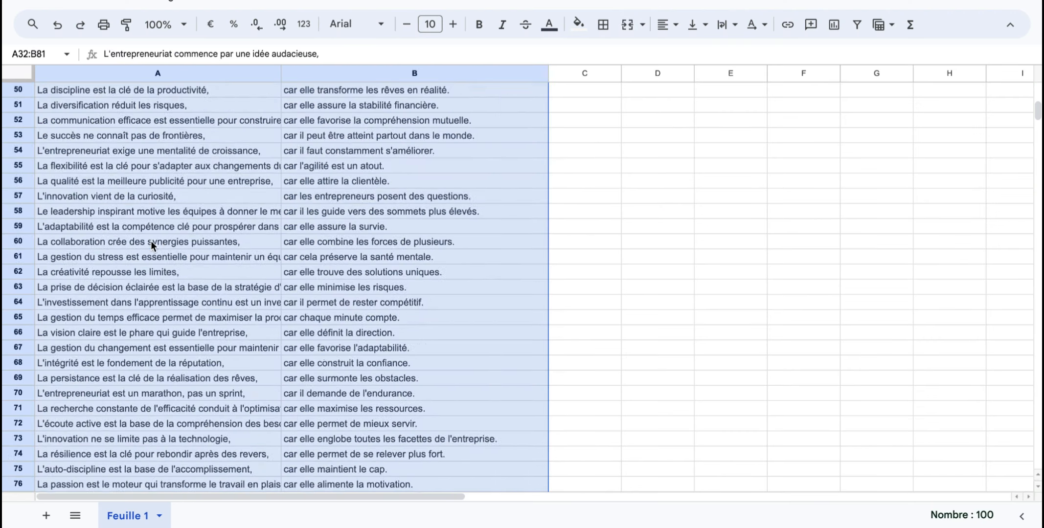
pyautogui.scroll(15, 151, 240)
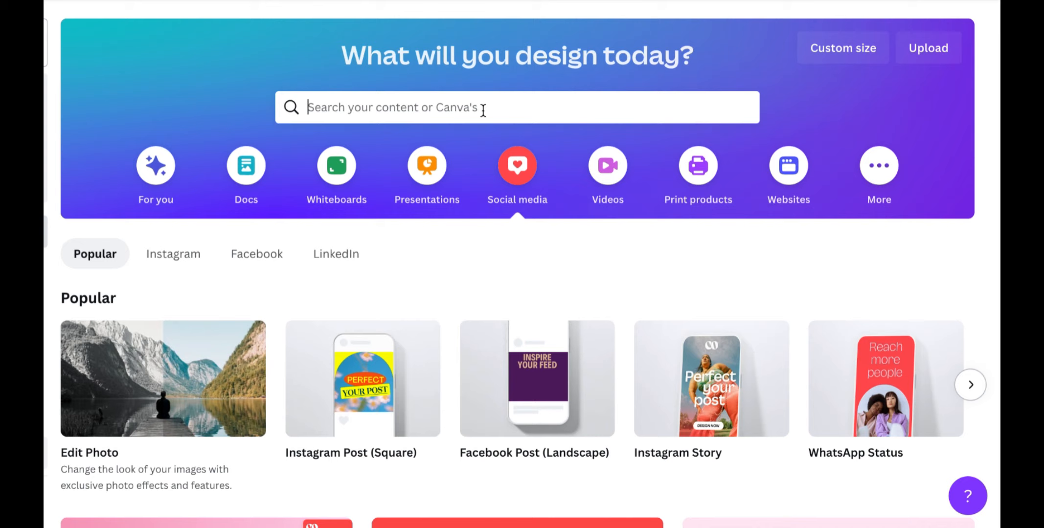
# Switch to Canva, create a blank Mobile Video design and search its templates for "motivation".
pyautogui.click(485, 107)
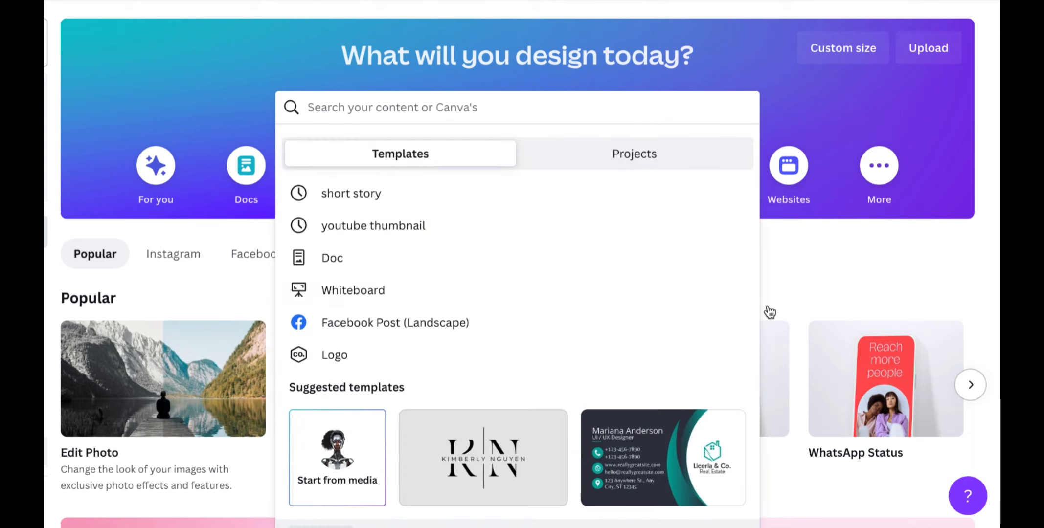
pyautogui.click(973, 385)
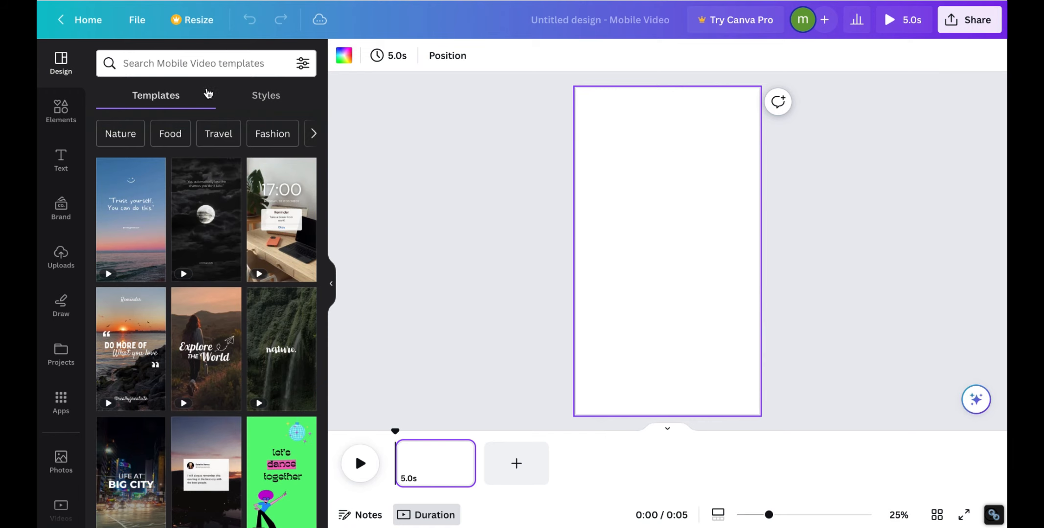
pyautogui.click(206, 67)
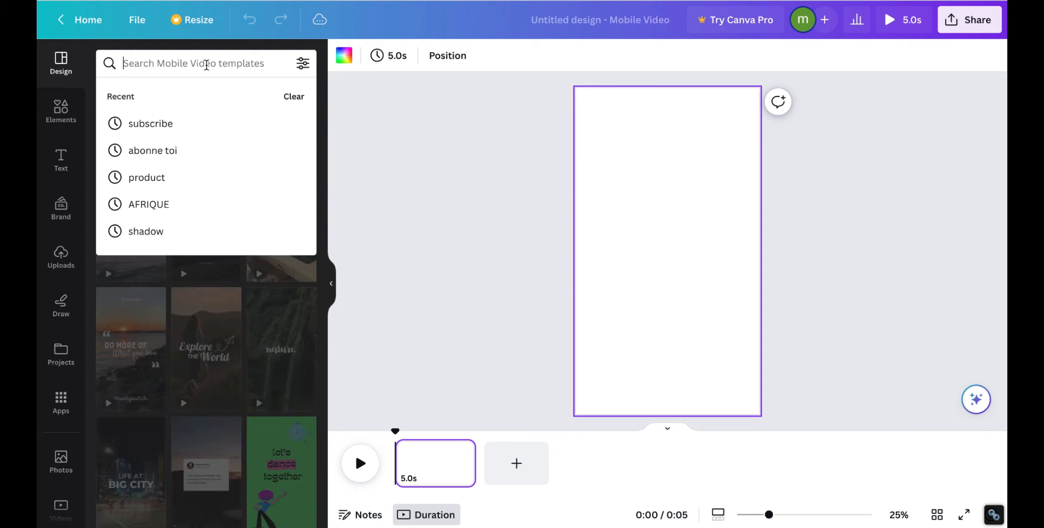
pyautogui.write('motivation')
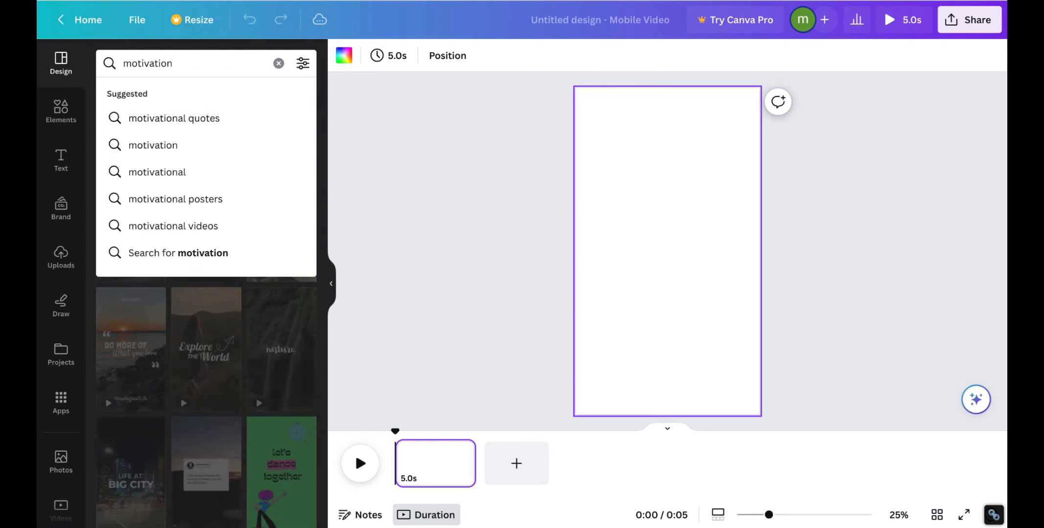
pyautogui.press('Return')
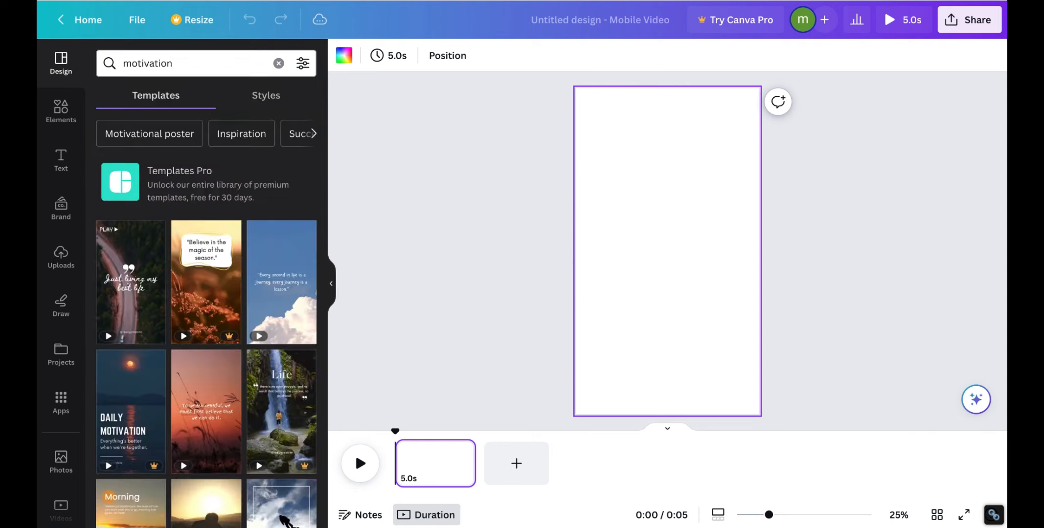
# Try out motivation templates and apply the White and Black Simple Quotes TikTok Video template to the page.
pyautogui.click(135, 289)
pyautogui.click(137, 290)
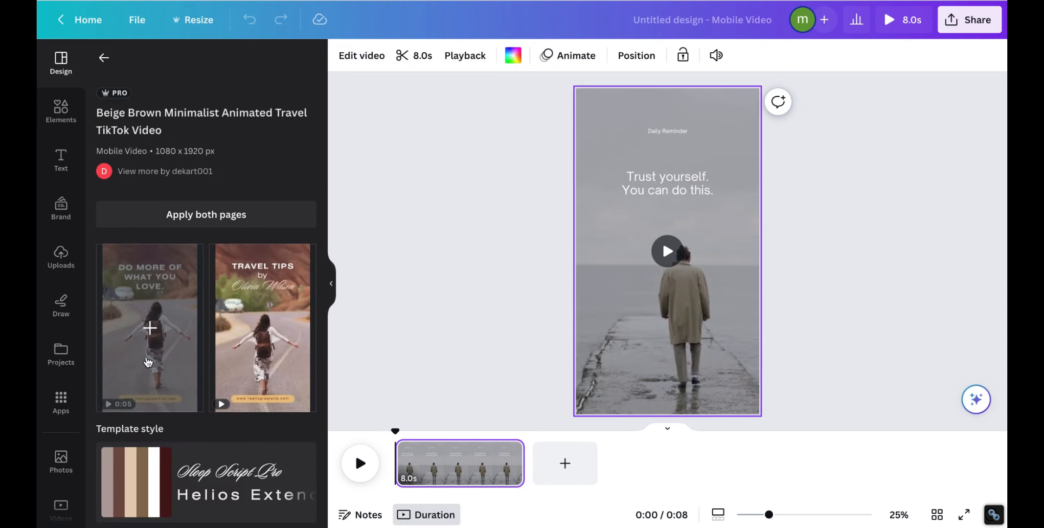
pyautogui.click(148, 298)
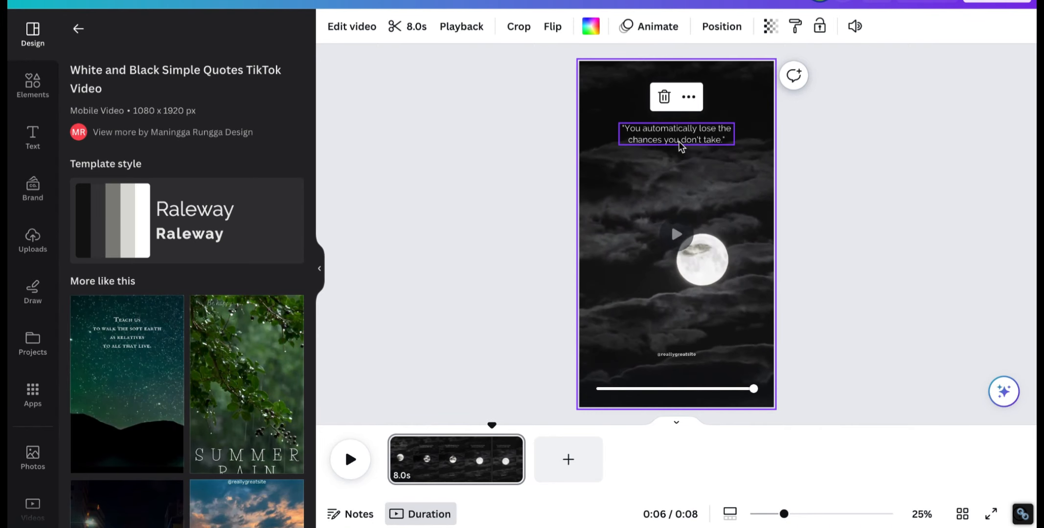
# Replace the template's quote with "La persévérance ouvre la porte du succès car" and enlarge the text to size 57.
pyautogui.doubleClick(678, 141)
pyautogui.write('La persévérance ouvre la porte du succès car')
pyautogui.moveTo(734, 144); pyautogui.dragTo(773, 153)
pyautogui.moveTo(618, 152); pyautogui.dragTo(592, 157)
pyautogui.click(699, 126)
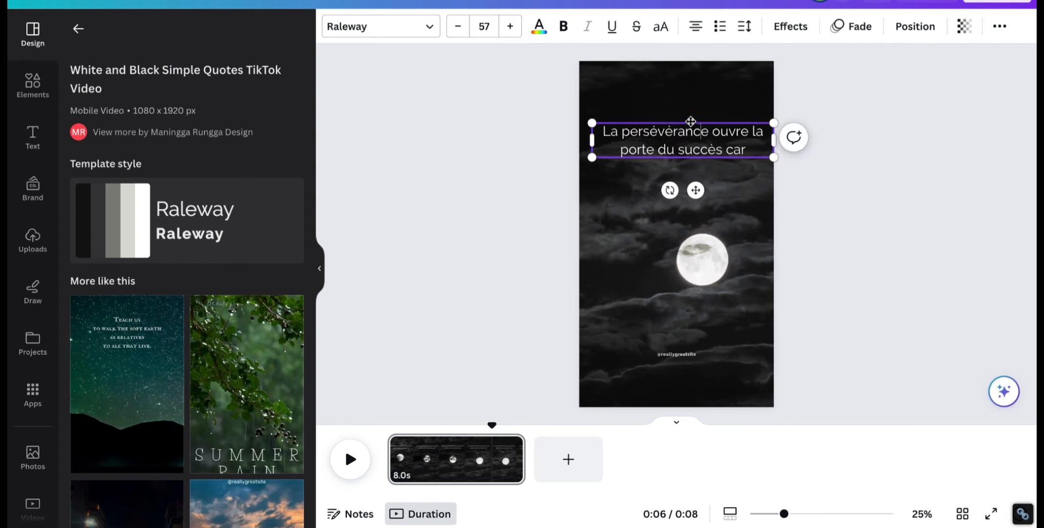
pyautogui.moveTo(689, 122); pyautogui.dragTo(681, 163)
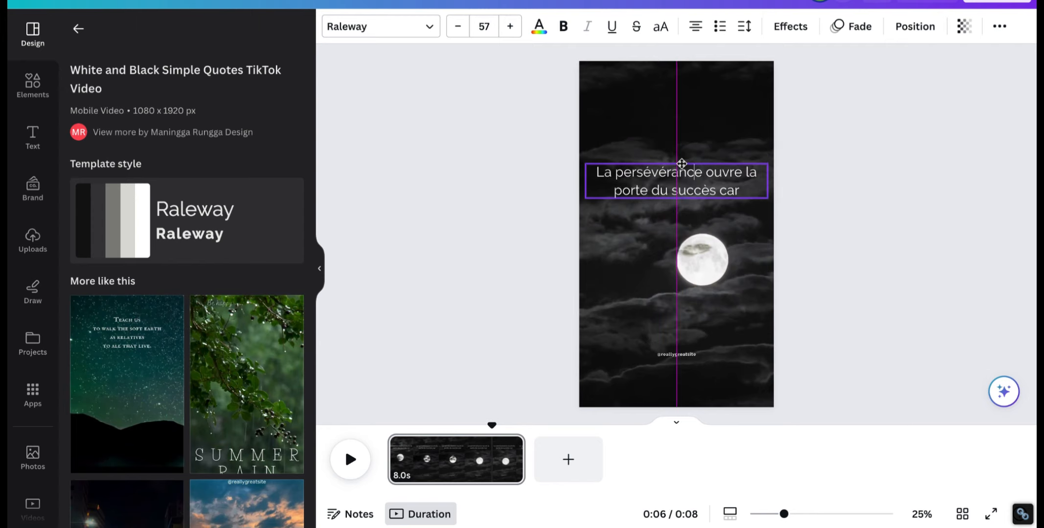
pyautogui.click(679, 357)
pyautogui.press('Delete')
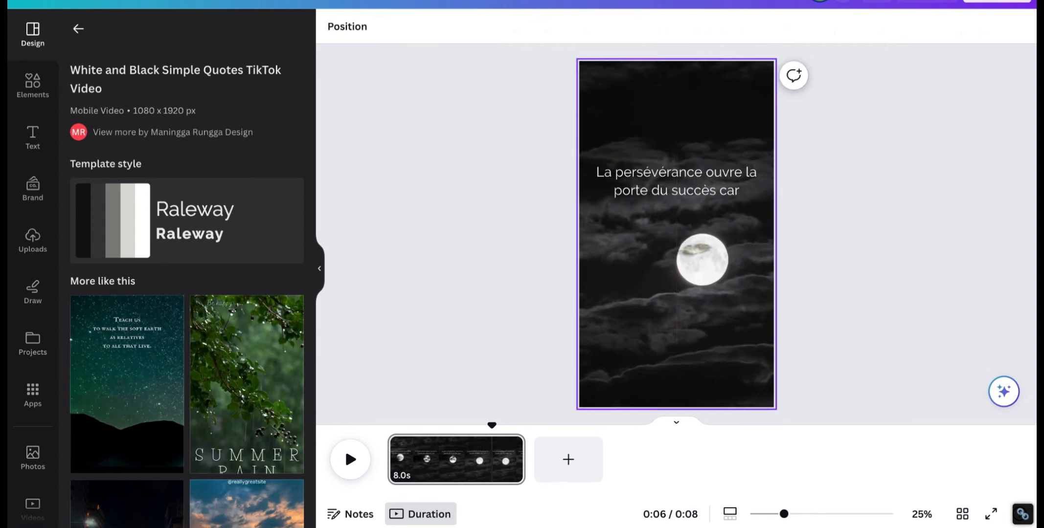
# Move the quote text further down so it sits just above the moon.
pyautogui.click(680, 167)
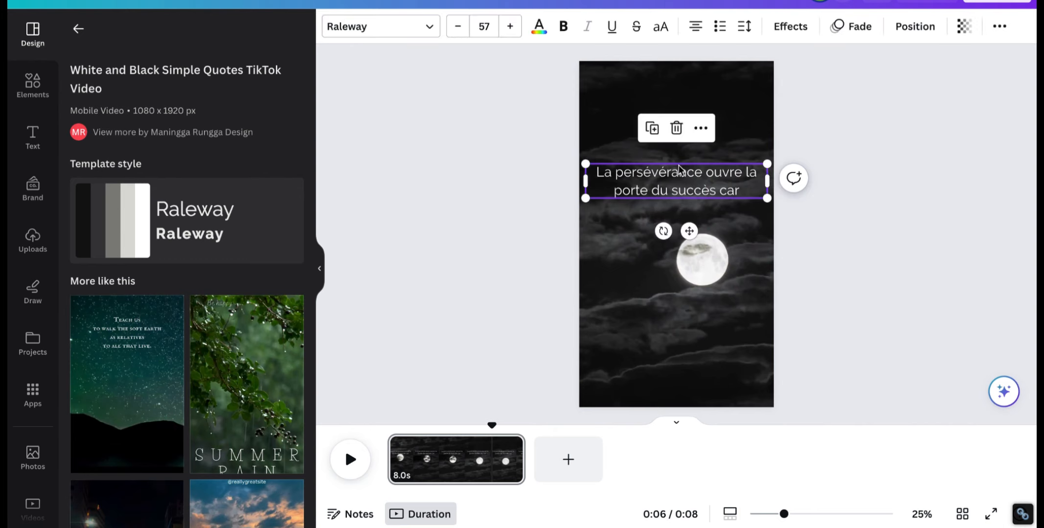
pyautogui.click(660, 218)
pyautogui.click(659, 190)
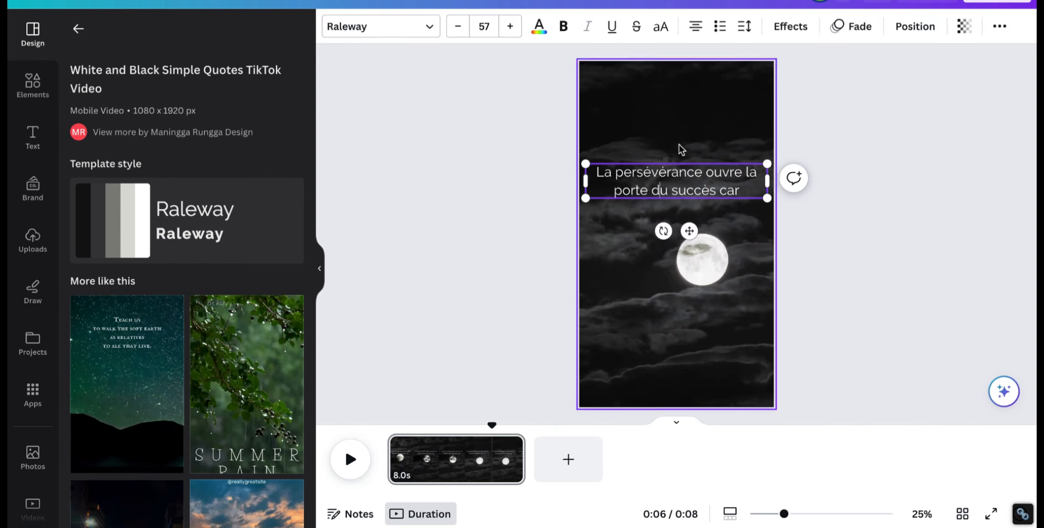
pyautogui.moveTo(671, 164); pyautogui.dragTo(671, 187)
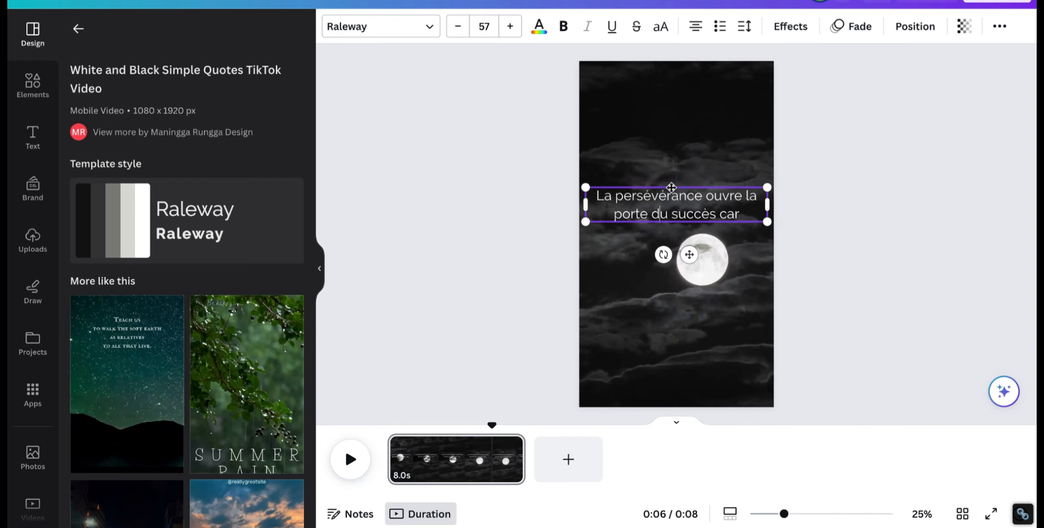
# Set the quote's font to Noto Serif and make it bold.
pyautogui.moveTo(742, 213); pyautogui.dragTo(600, 197)
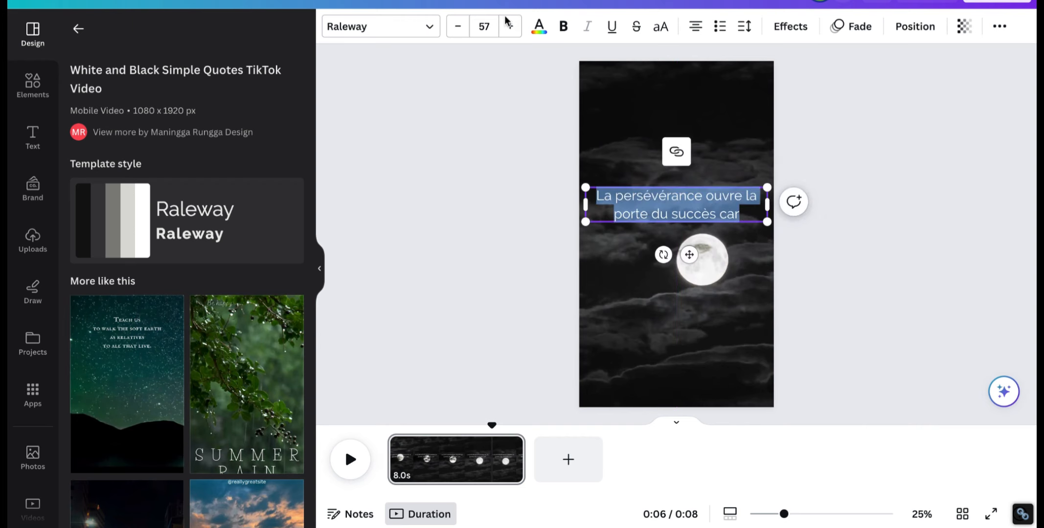
pyautogui.click(430, 26)
pyautogui.click(131, 190)
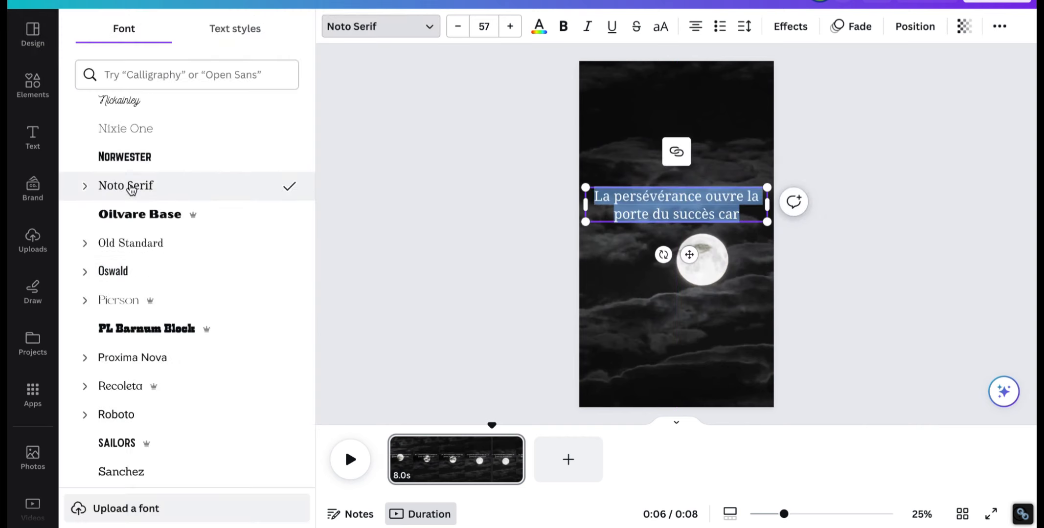
pyautogui.click(750, 234)
pyautogui.click(899, 375)
pyautogui.click(709, 208)
pyautogui.press('super+b')
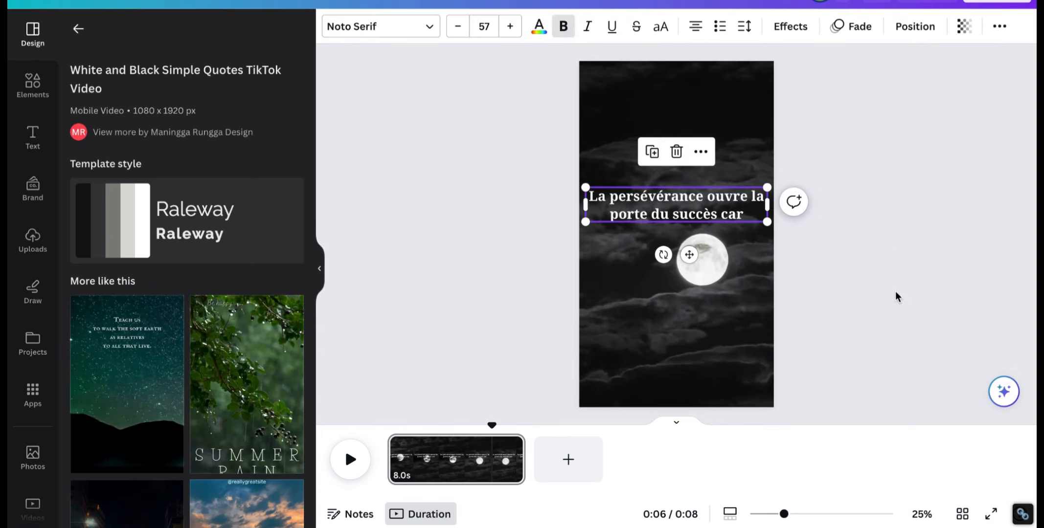
pyautogui.click(896, 292)
# Duplicate the quote below the moon and replace the copy's wording with cell B2's "elle transforme les obstacles en opportunités.".
pyautogui.click(653, 201)
pyautogui.press('super+d')
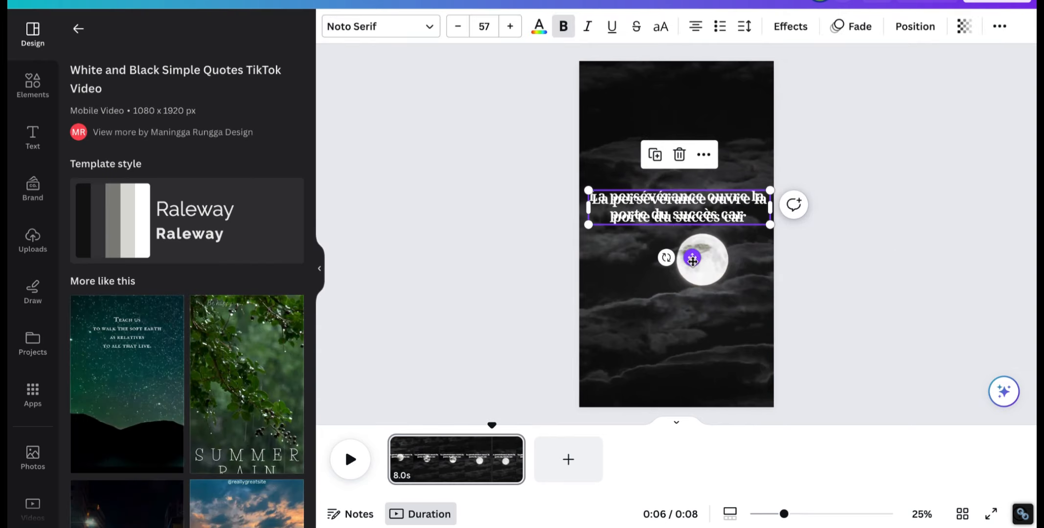
pyautogui.moveTo(692, 261); pyautogui.dragTo(689, 363)
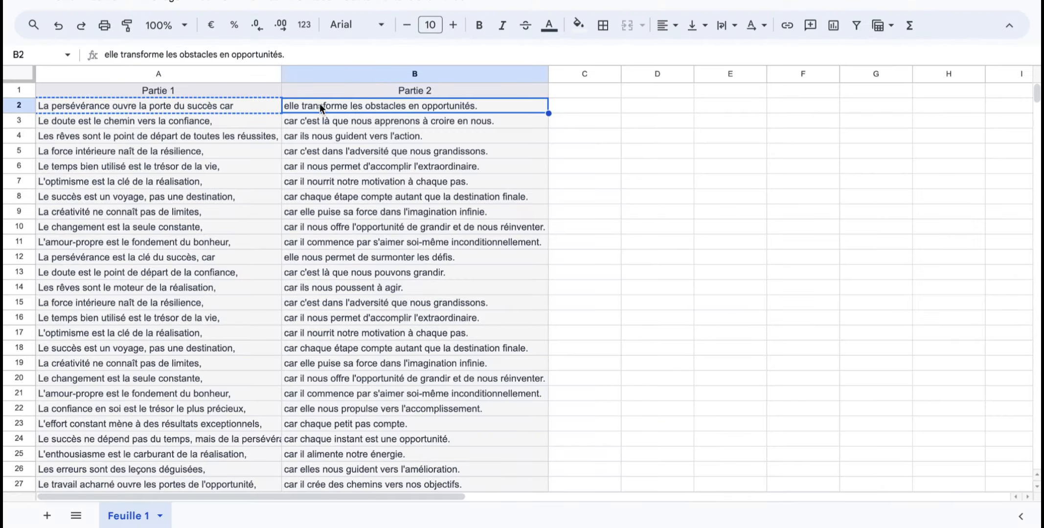
pyautogui.hotkey('ctrl', 'c')
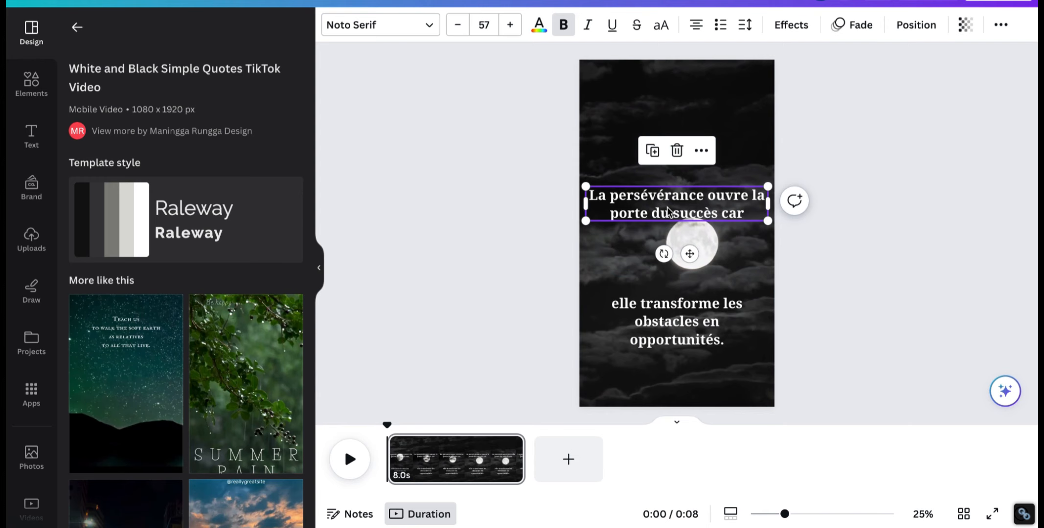
# Extend the video page to 11.0 s and adjust where the first quote line ends in its timing.
pyautogui.rightClick(668, 211)
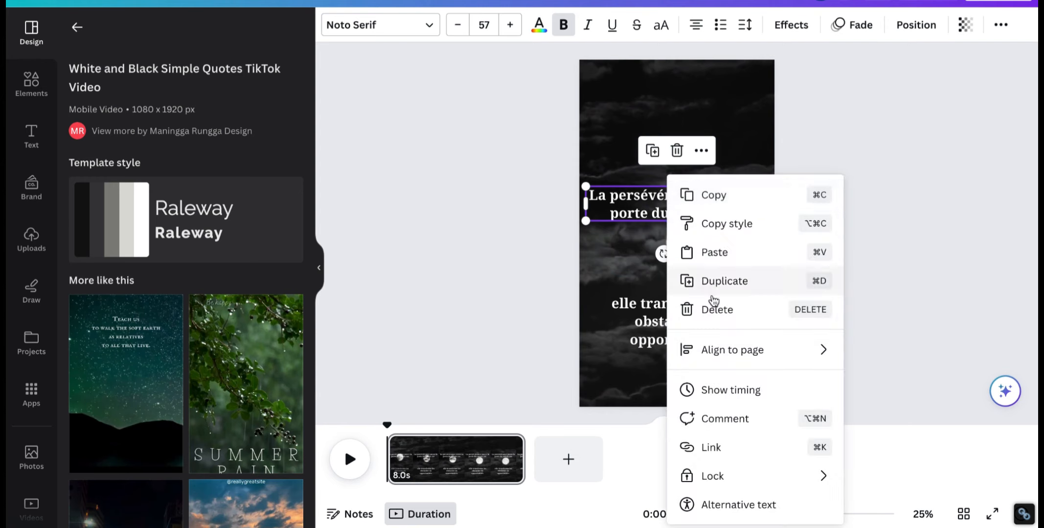
pyautogui.click(730, 392)
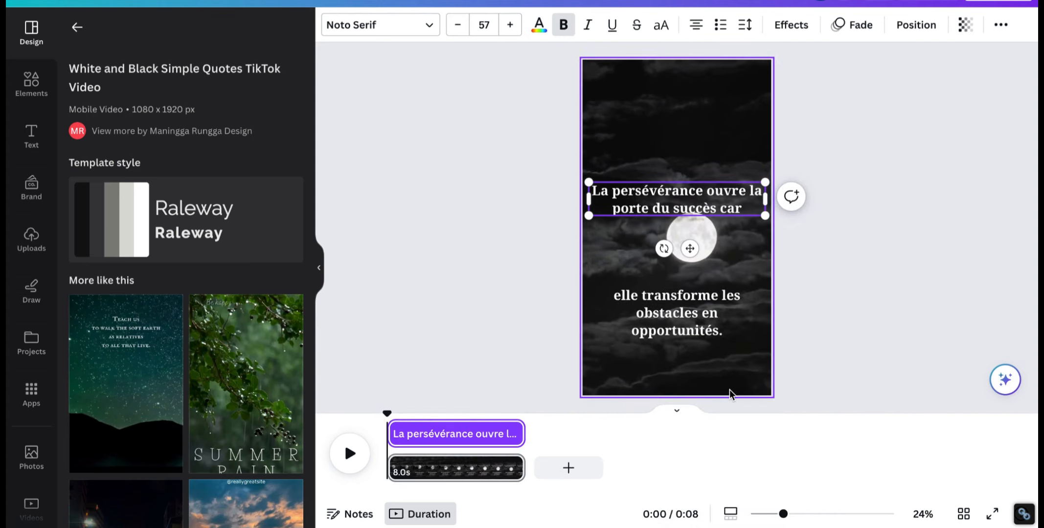
pyautogui.moveTo(523, 478); pyautogui.dragTo(576, 473)
pyautogui.moveTo(576, 433); pyautogui.dragTo(542, 439)
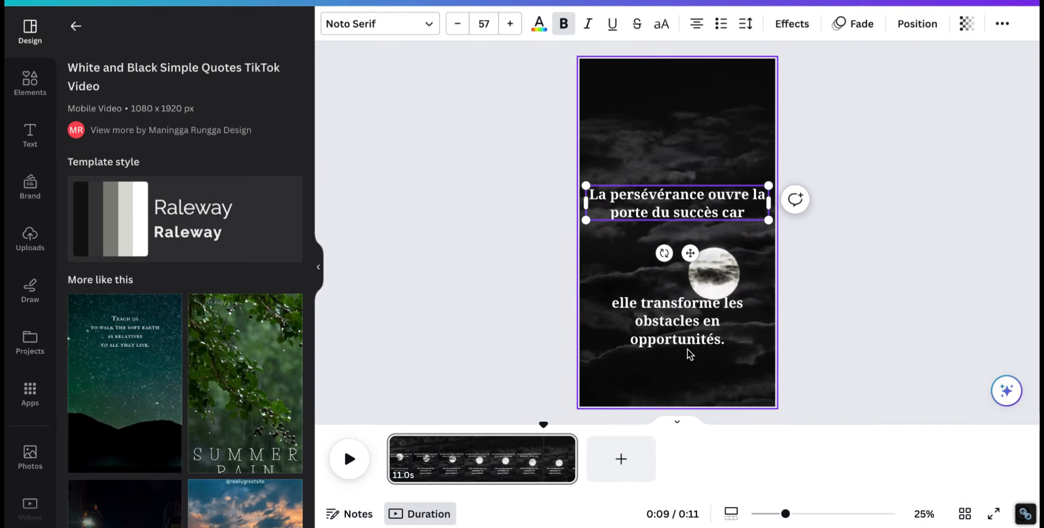
# Delay the start of the "elle transforme les obstacles" line to about 9.5 s in its timing and preview the video.
pyautogui.click(687, 346)
pyautogui.rightClick(682, 343)
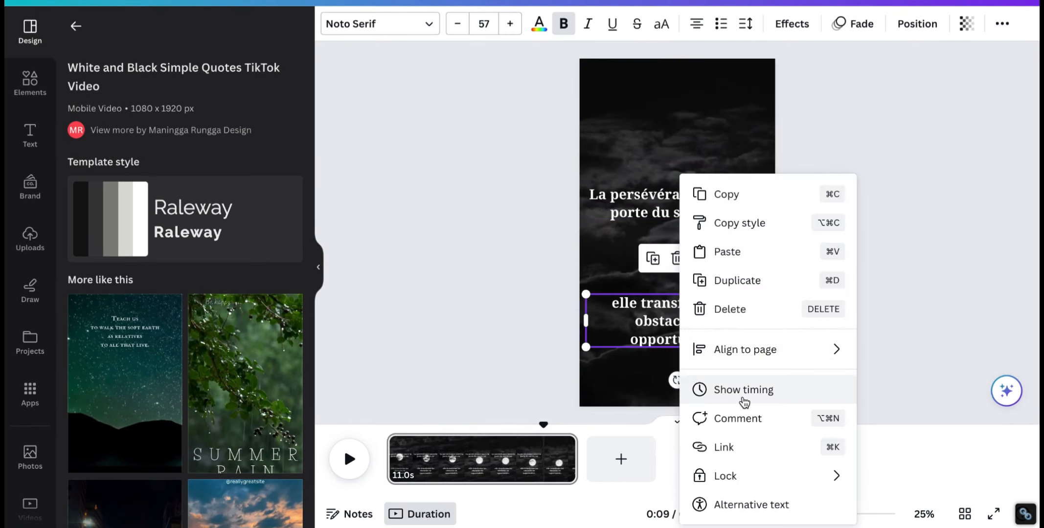
pyautogui.click(738, 392)
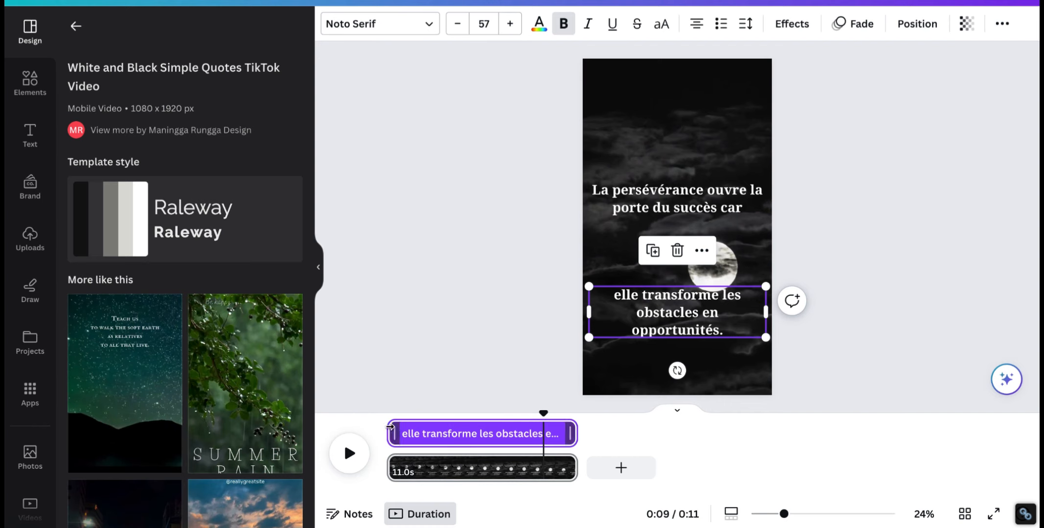
pyautogui.moveTo(390, 427); pyautogui.dragTo(445, 415)
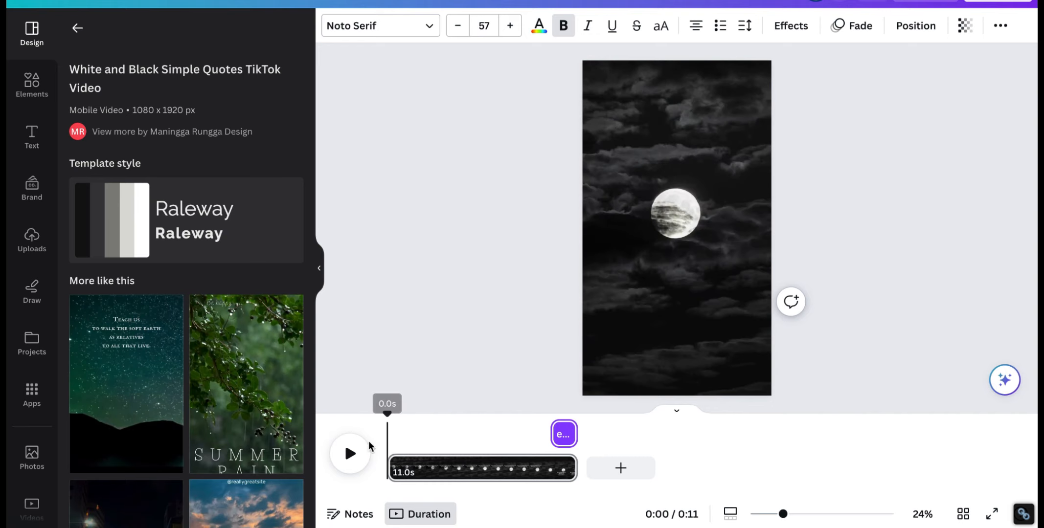
pyautogui.click(353, 454)
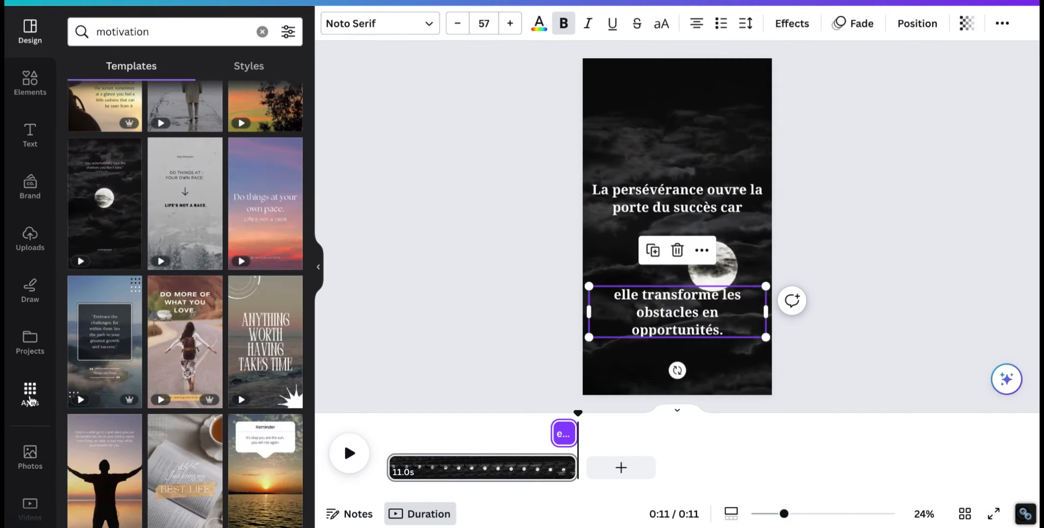
# Search the available apps for "bulk", open the bulk creation app's manual data entry and clear its sample table.
pyautogui.click(30, 397)
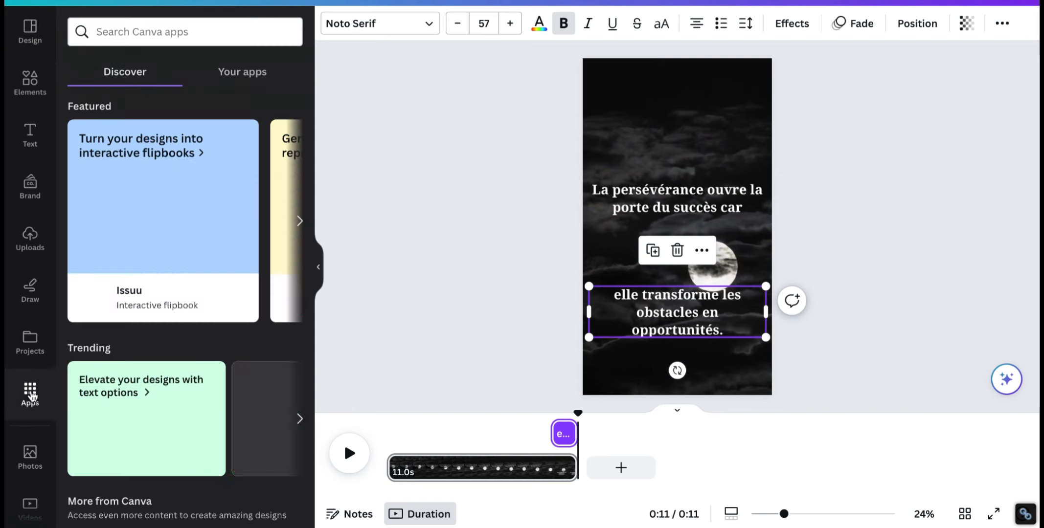
pyautogui.click(139, 32)
pyautogui.write('bulk')
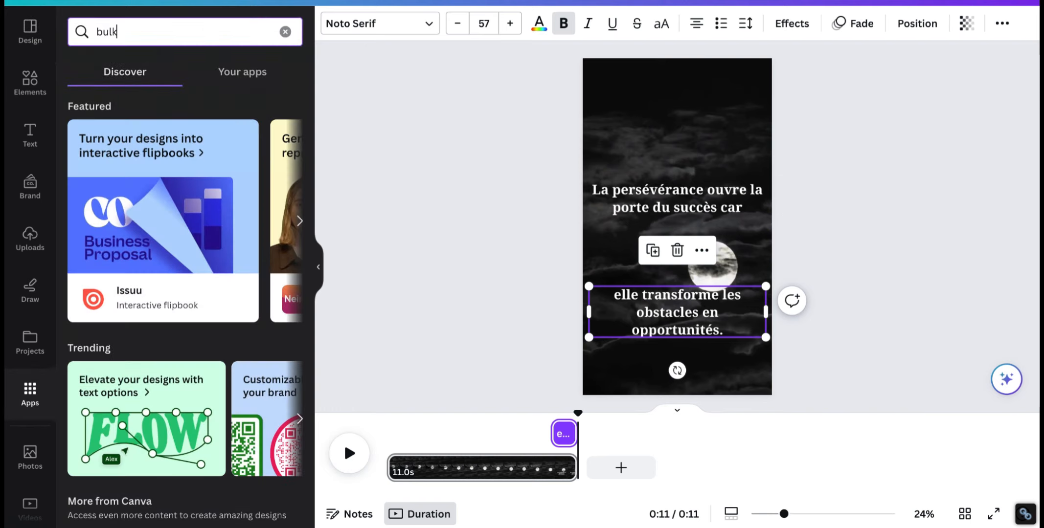
pyautogui.press('Return')
pyautogui.click(89, 81)
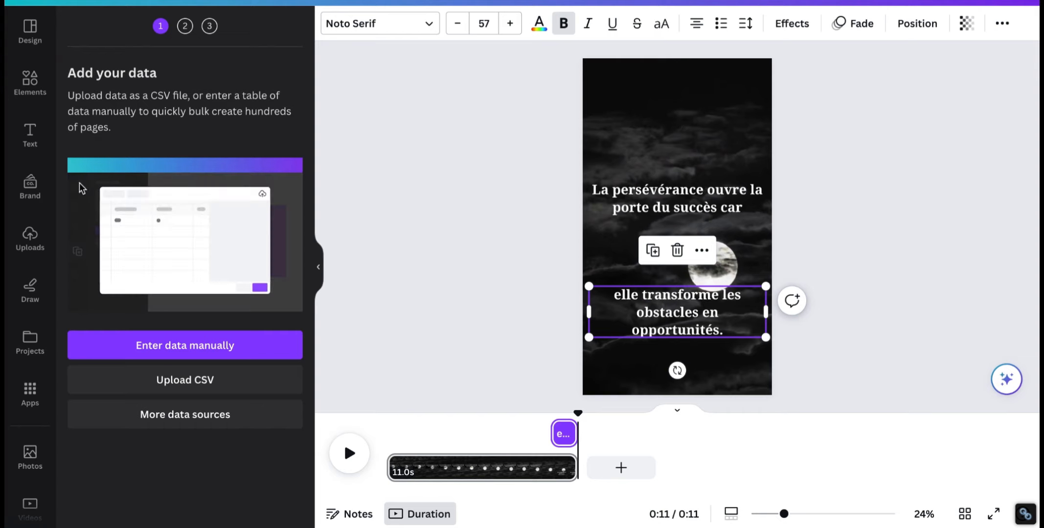
pyautogui.click(162, 343)
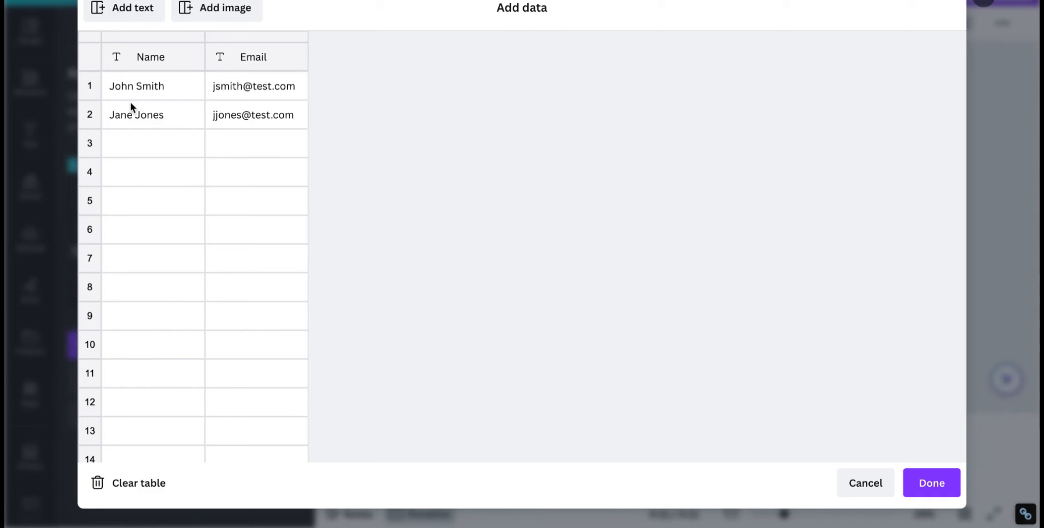
pyautogui.click(130, 484)
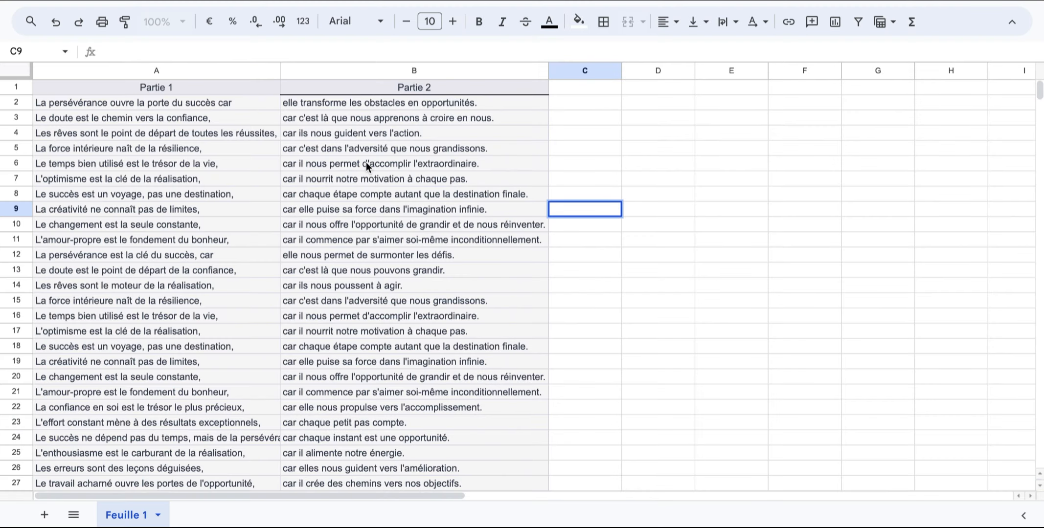
# Switch to Google Sheets and copy all quote rows of the Partie 1 and Partie 2 columns, including the headers.
pyautogui.moveTo(48, 86); pyautogui.dragTo(447, 323)
pyautogui.scroll(-15, 403, 288)
pyautogui.scroll(-4, 403, 289)
pyautogui.scroll(2, 403, 288)
pyautogui.hotkey('ctrl', 'c')
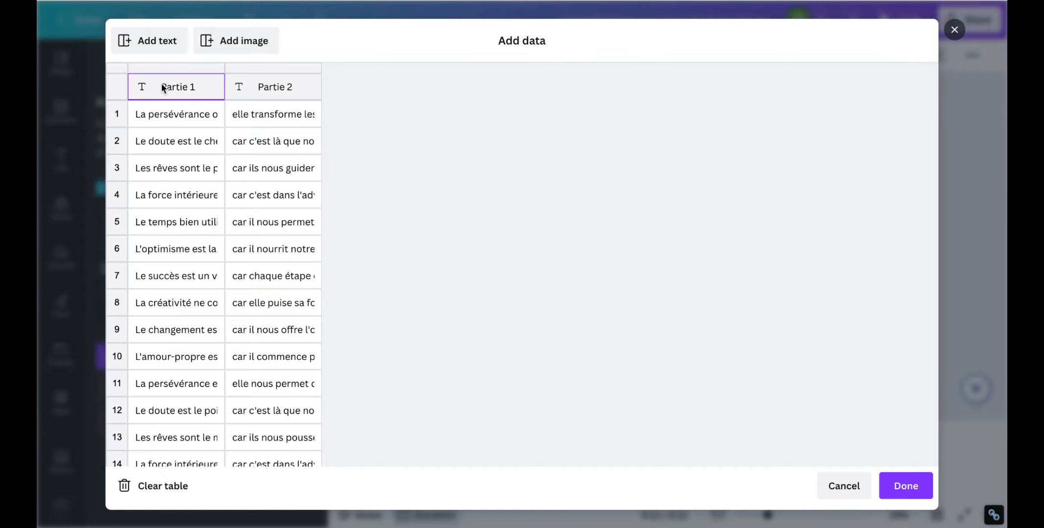
# Paste the copied quotes into Canva's bulk data table, look through the rows and accept the data.
pyautogui.scroll(-10, 243, 324)
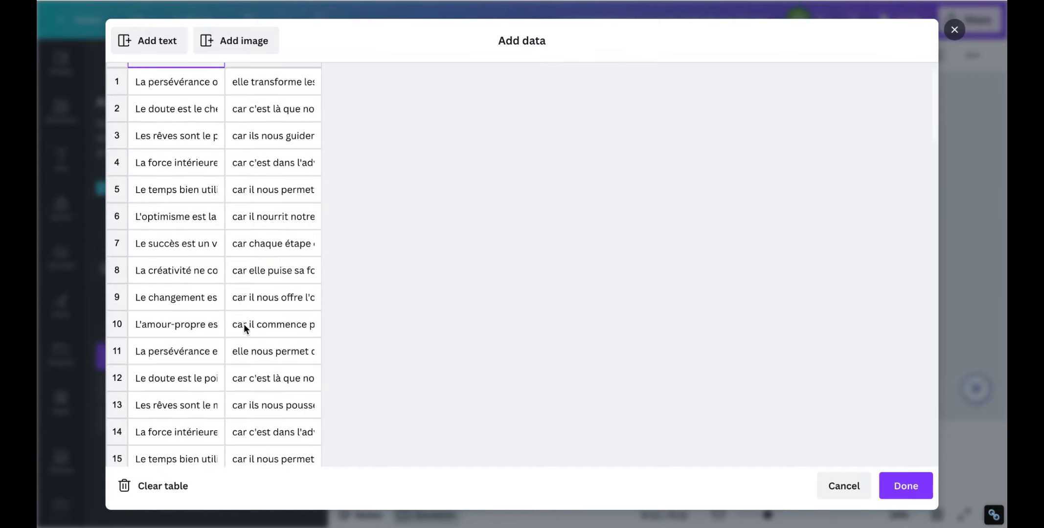
pyautogui.scroll(2, 243, 324)
pyautogui.scroll(-5, 243, 324)
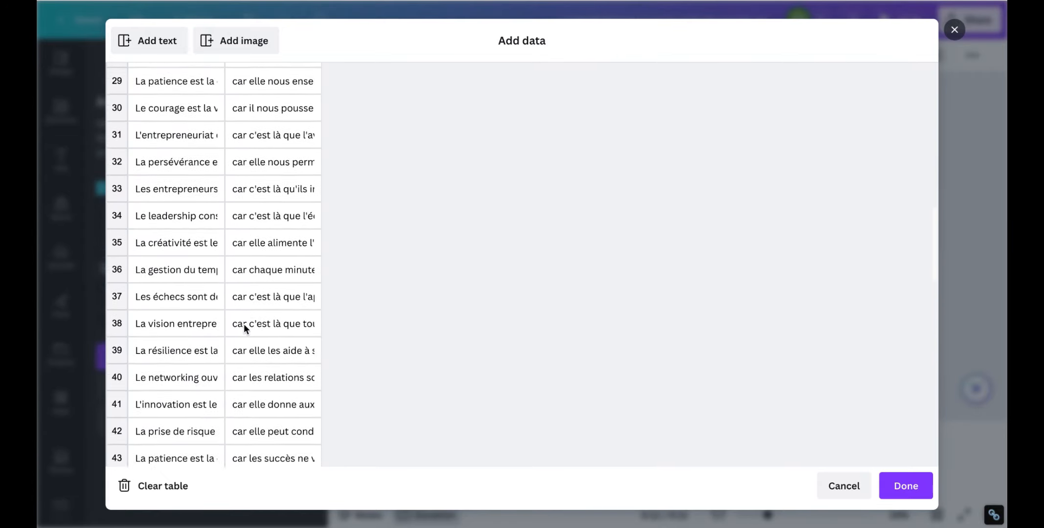
pyautogui.scroll(17, 243, 323)
pyautogui.click(905, 487)
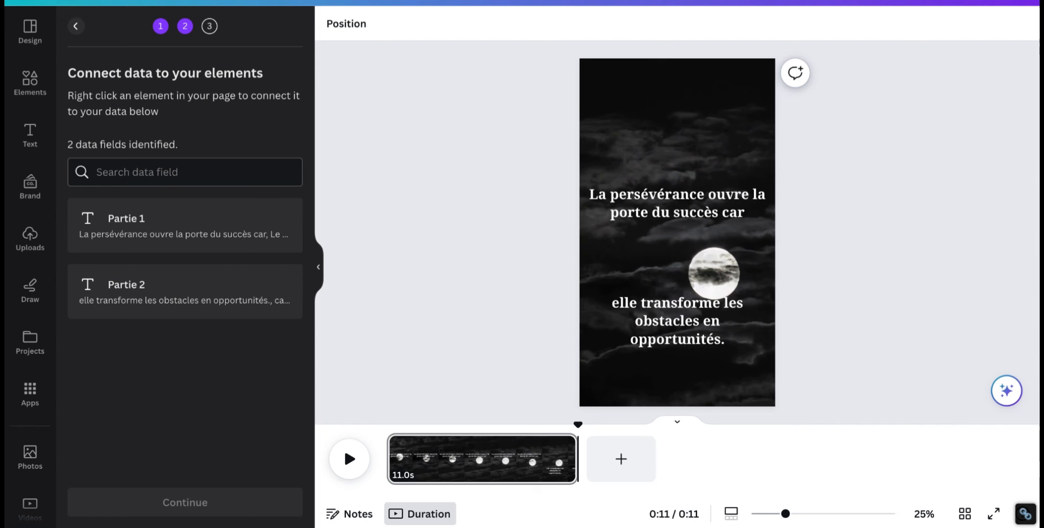
# Connect the upper quote line to Partie 1 and the lower one to Partie 2, and move the lower placeholder onto the upper one.
pyautogui.rightClick(659, 207)
pyautogui.click(831, 342)
pyautogui.rightClick(677, 320)
pyautogui.click(832, 361)
pyautogui.moveTo(663, 303); pyautogui.dragTo(662, 201)
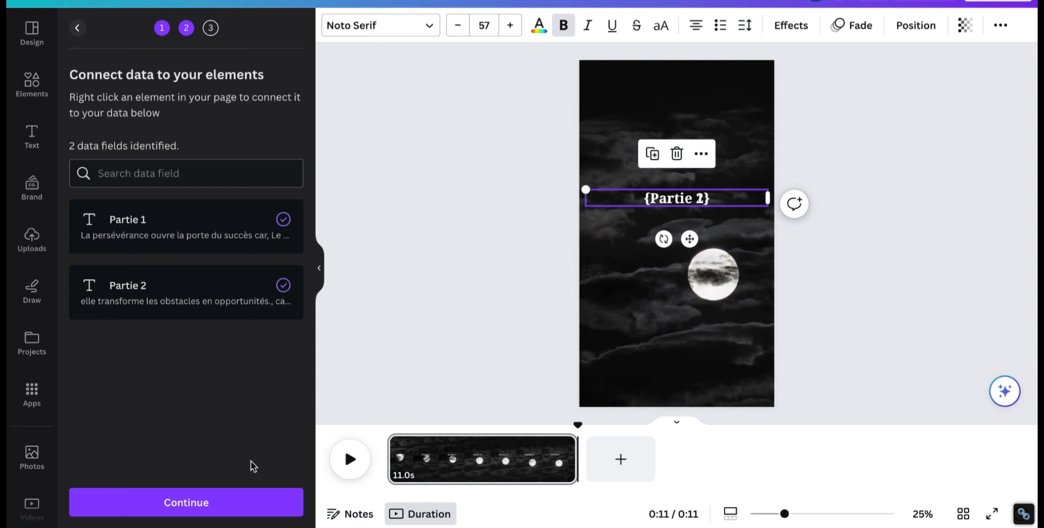
# Generate a video page for every quote row in the data and preview the result.
pyautogui.click(184, 506)
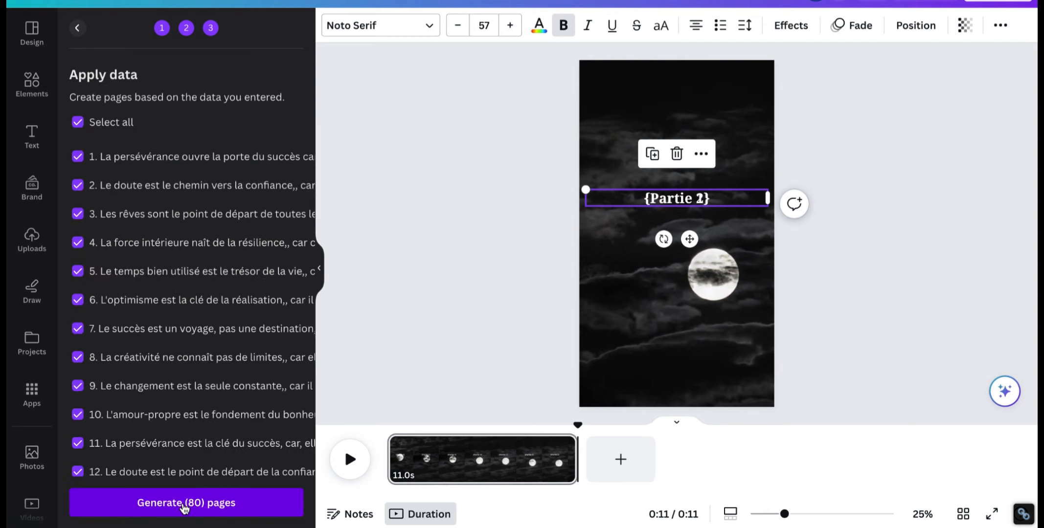
pyautogui.click(184, 506)
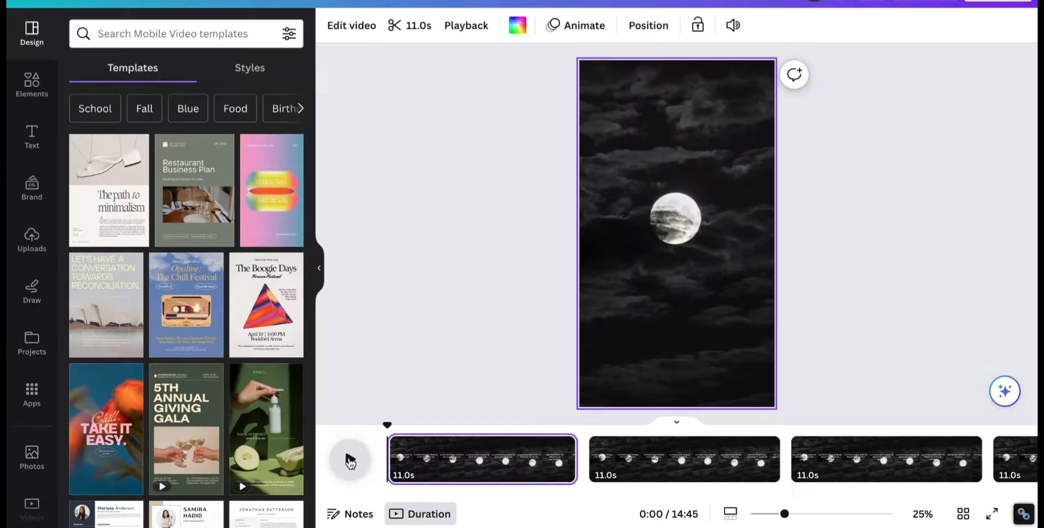
pyautogui.click(351, 460)
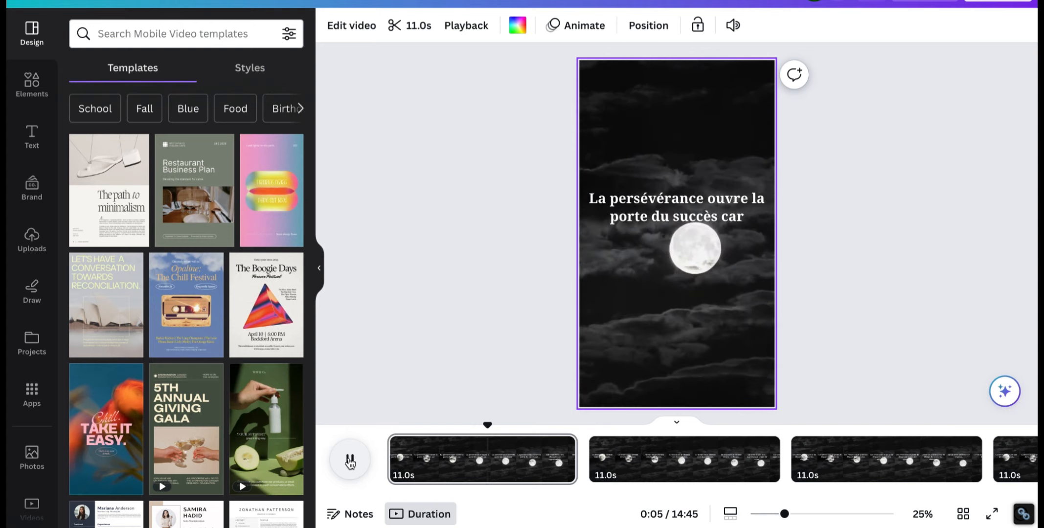